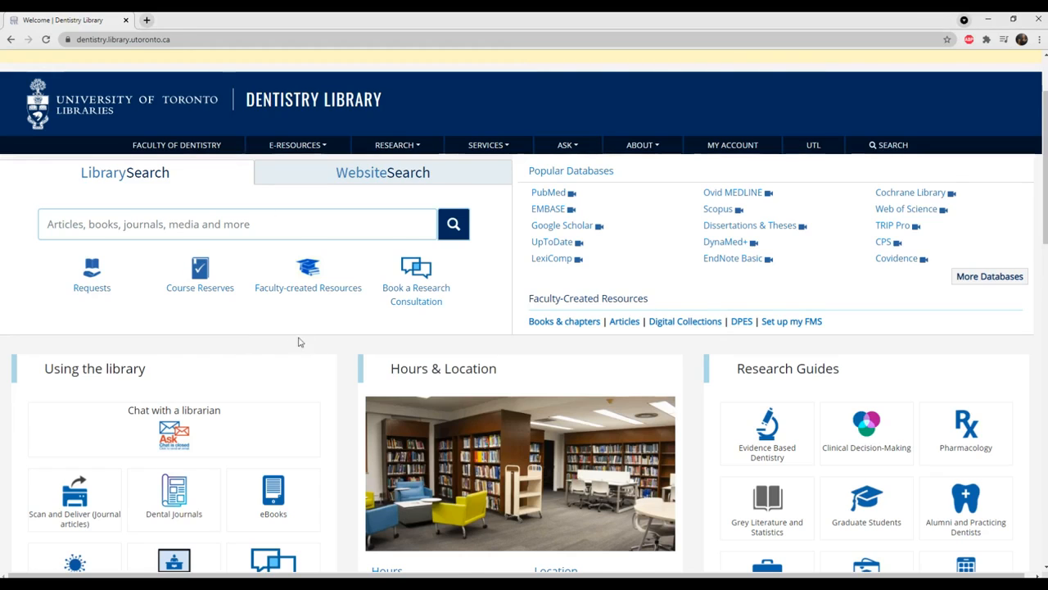
Open the page for requesting items from other institutions, found under Using the library.
scroll(299, 342, "down", 3)
left_click_drag(41, 151, 160, 152)
left_click(176, 154)
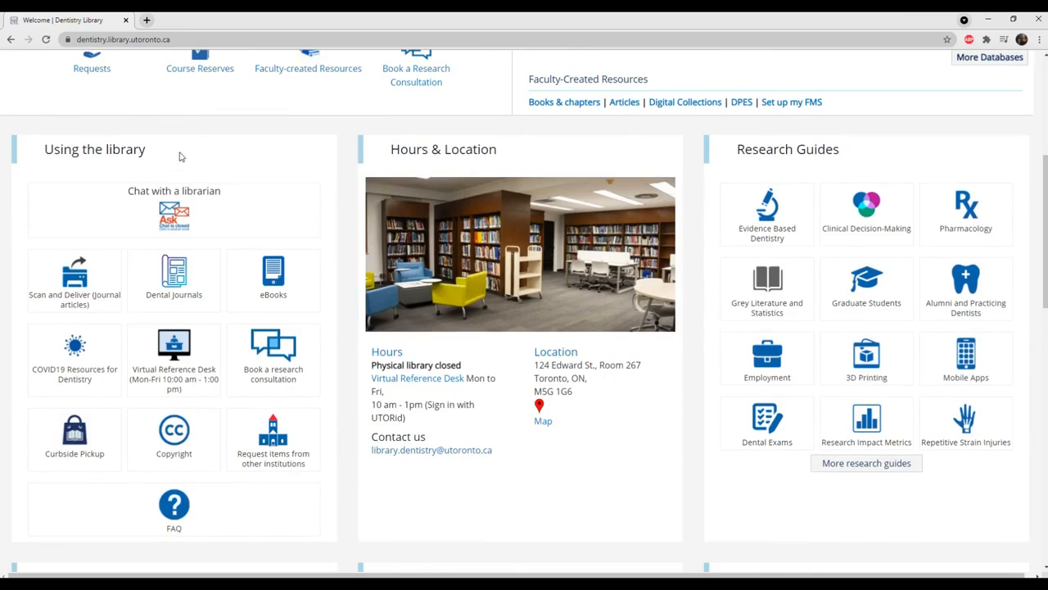
scroll(181, 156, "down", 1)
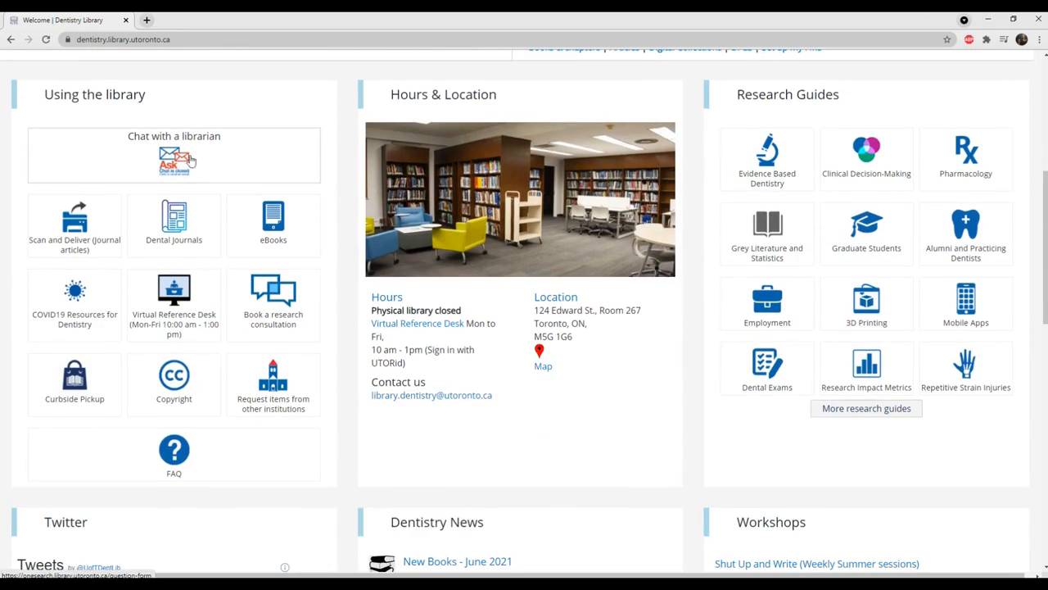
left_click(279, 408)
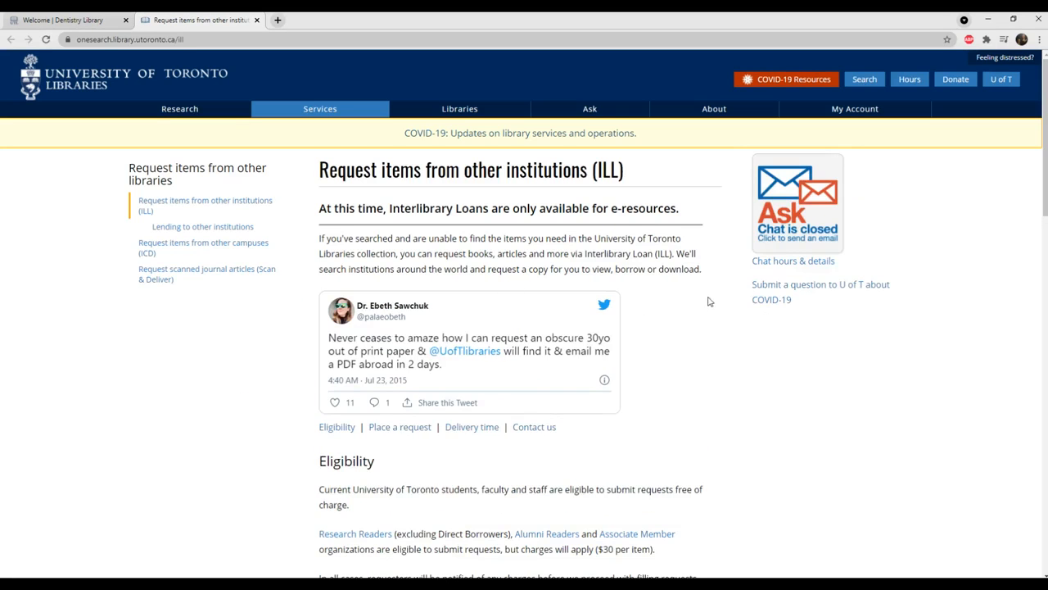
Open the RACER sign-in page in a new tab from the Place a request section and switch to it.
scroll(678, 267, "down", 5)
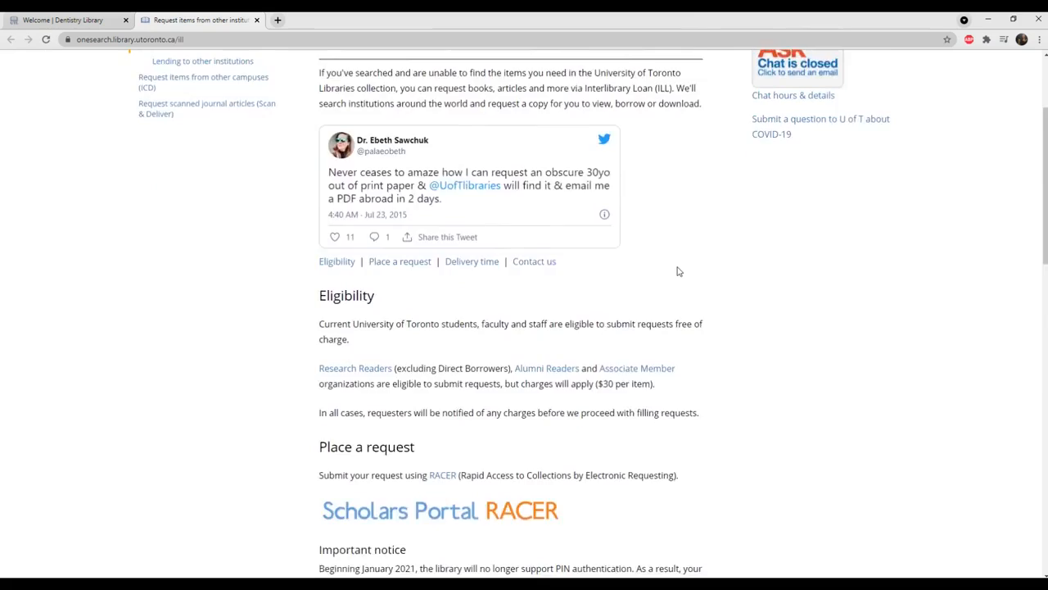
left_click_drag(321, 233, 434, 234)
left_click(438, 235)
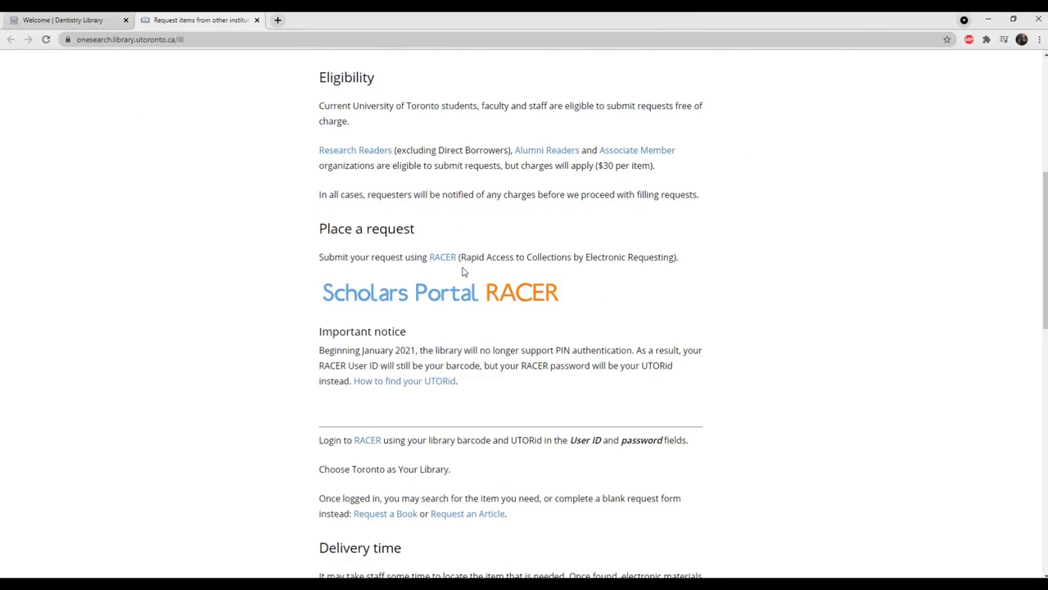
left_click_drag(464, 259, 677, 260)
left_click(697, 269)
right_click(459, 293)
left_click(475, 299)
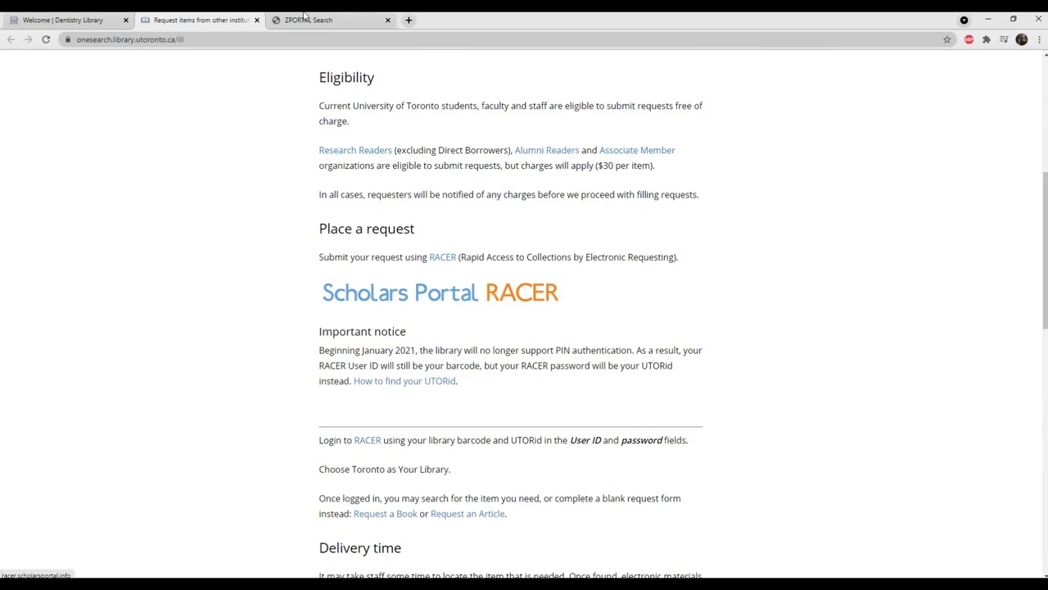
left_click(309, 22)
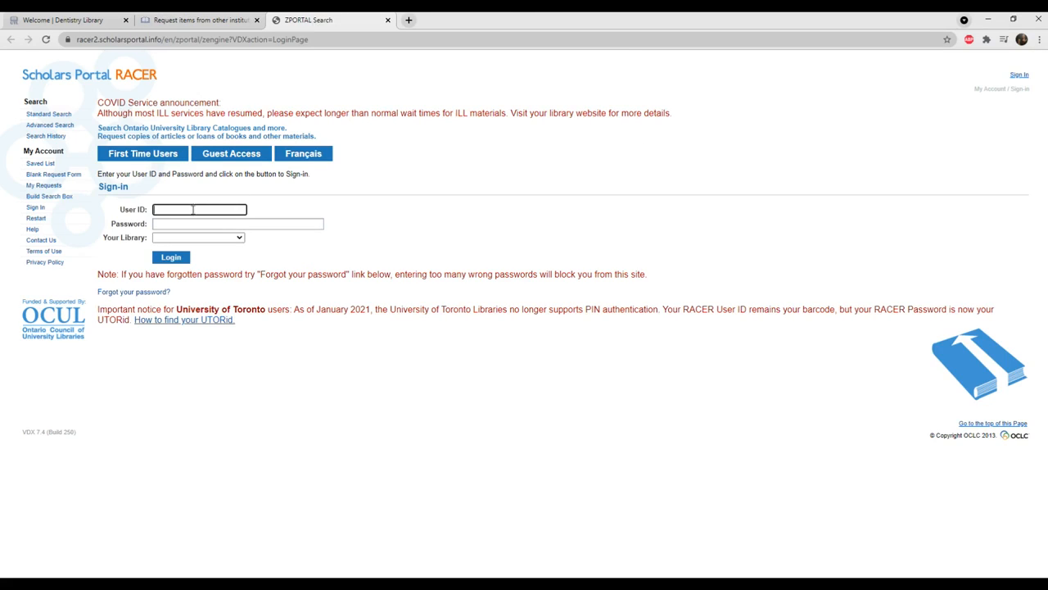
Read the important notice about RACER sign-in credentials on the interlibrary loan page, then return to the sign-in form.
left_click_drag(120, 211, 139, 210)
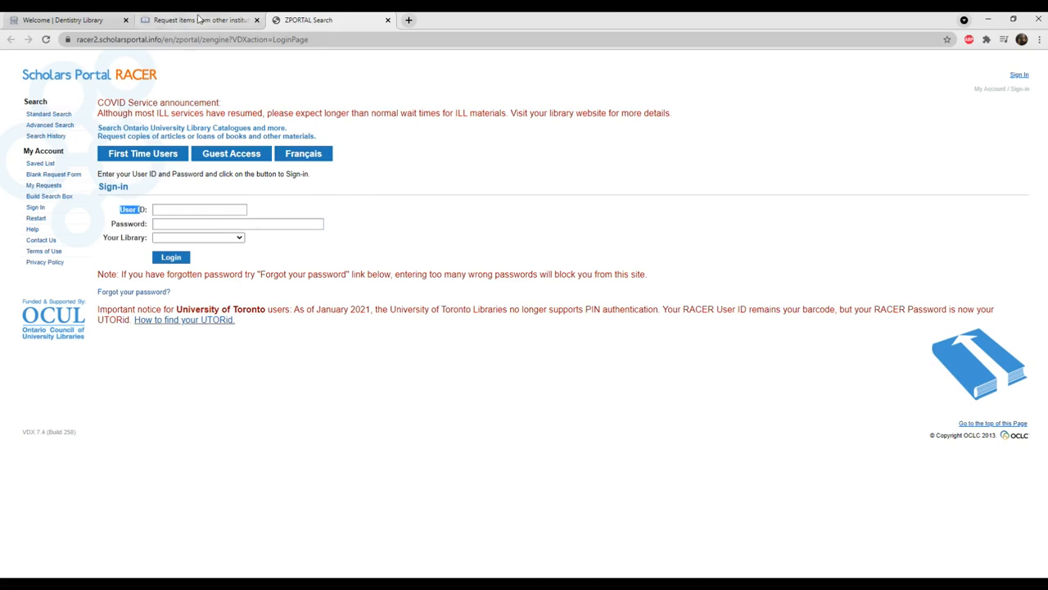
left_click(199, 20)
left_click_drag(319, 350, 467, 386)
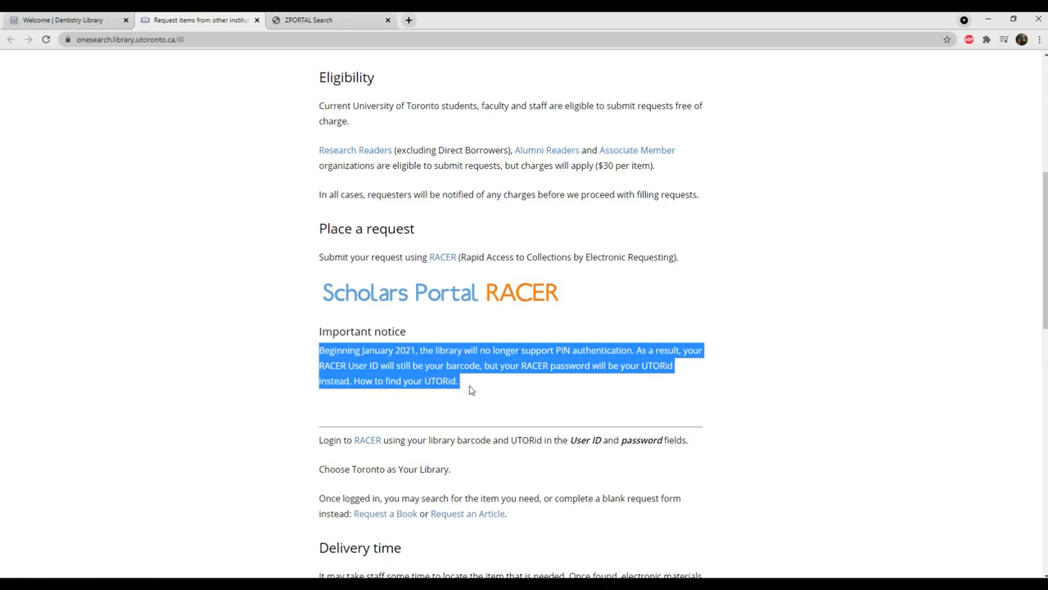
left_click(304, 21)
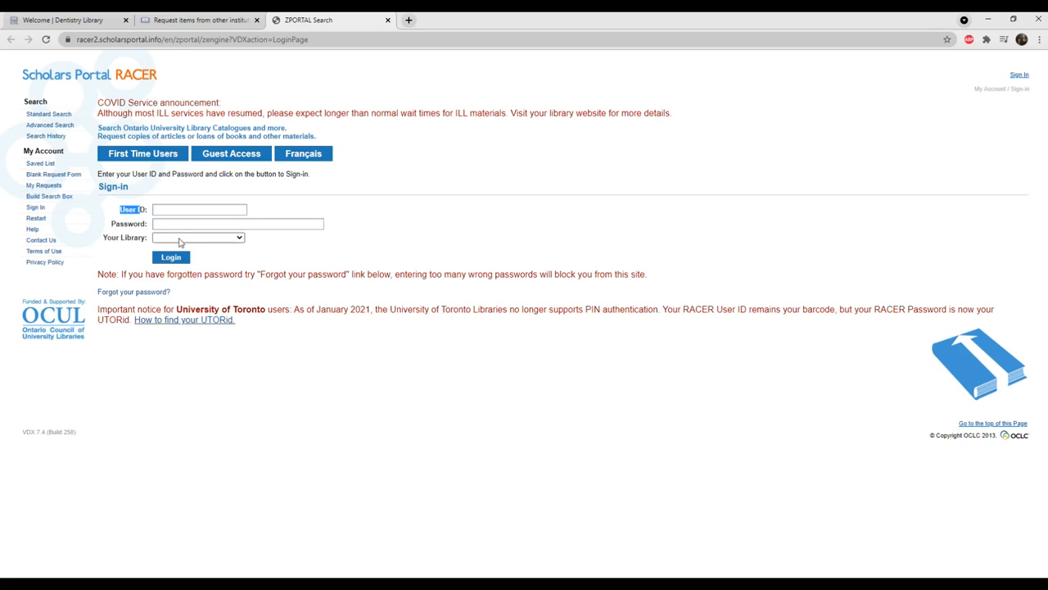
Review the institutions offered for Your Library on the RACER sign-in form without choosing one.
left_click(180, 242)
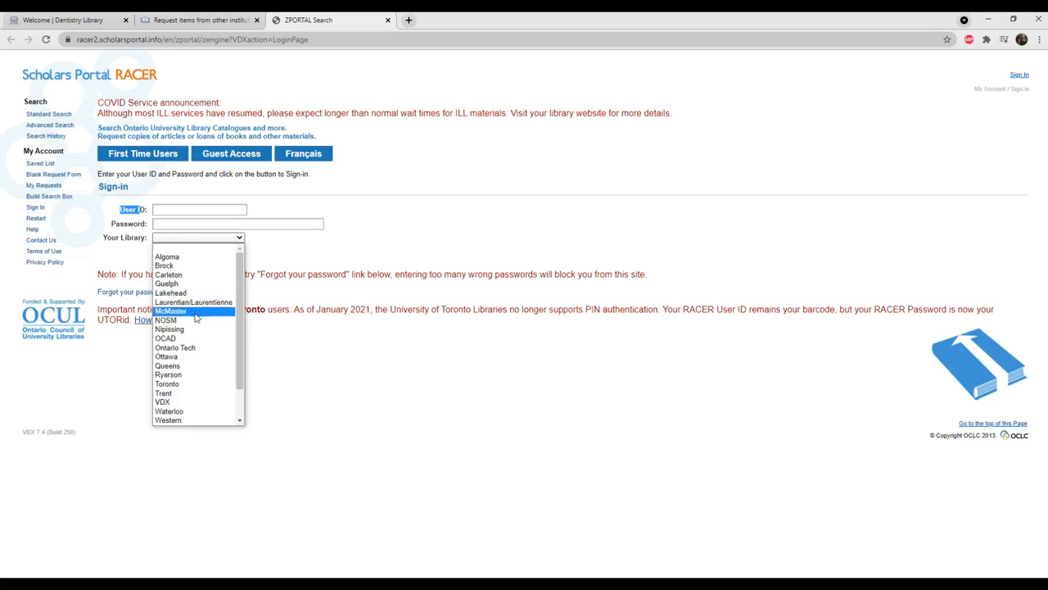
left_click(321, 254)
left_click(234, 238)
scroll(192, 344, "down", 3)
left_click(339, 274)
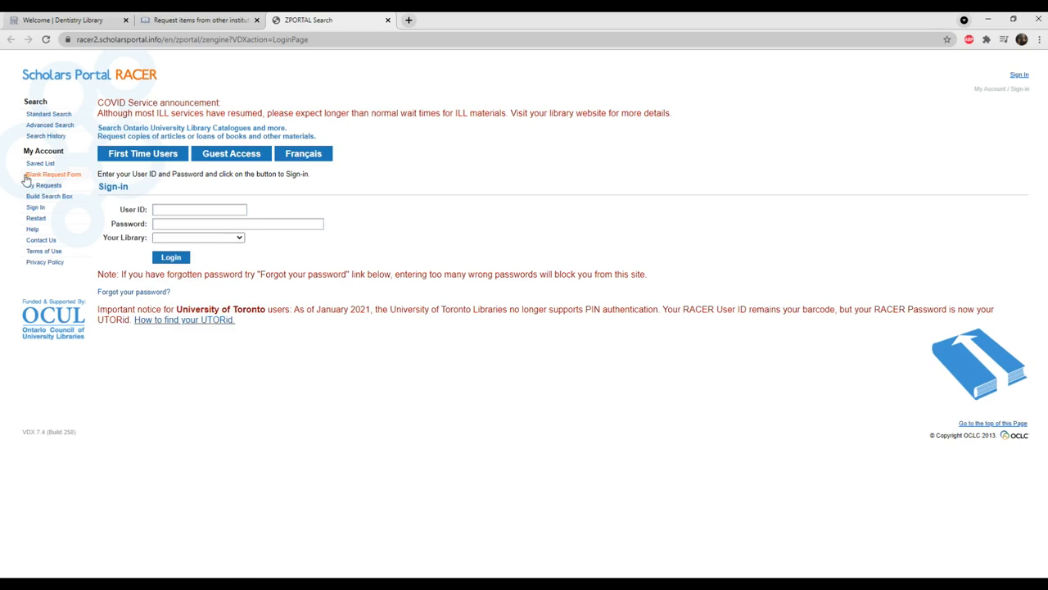
Examine the Blank Request Form entry and the form's journal title and paper author fields.
left_click_drag(22, 175, 88, 186)
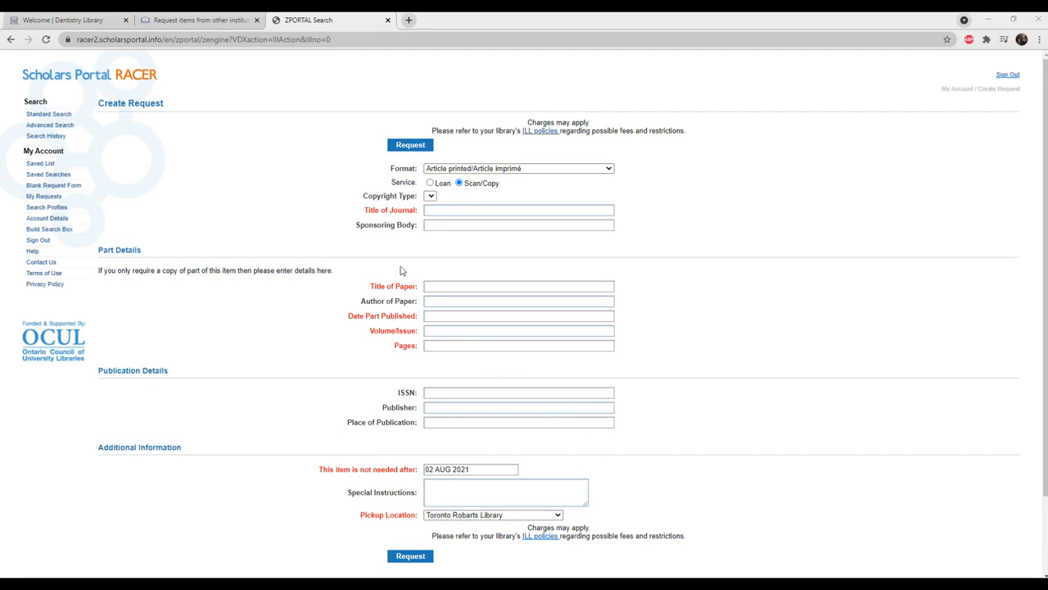
left_click_drag(365, 211, 419, 218)
left_click_drag(360, 302, 420, 307)
left_click(417, 308)
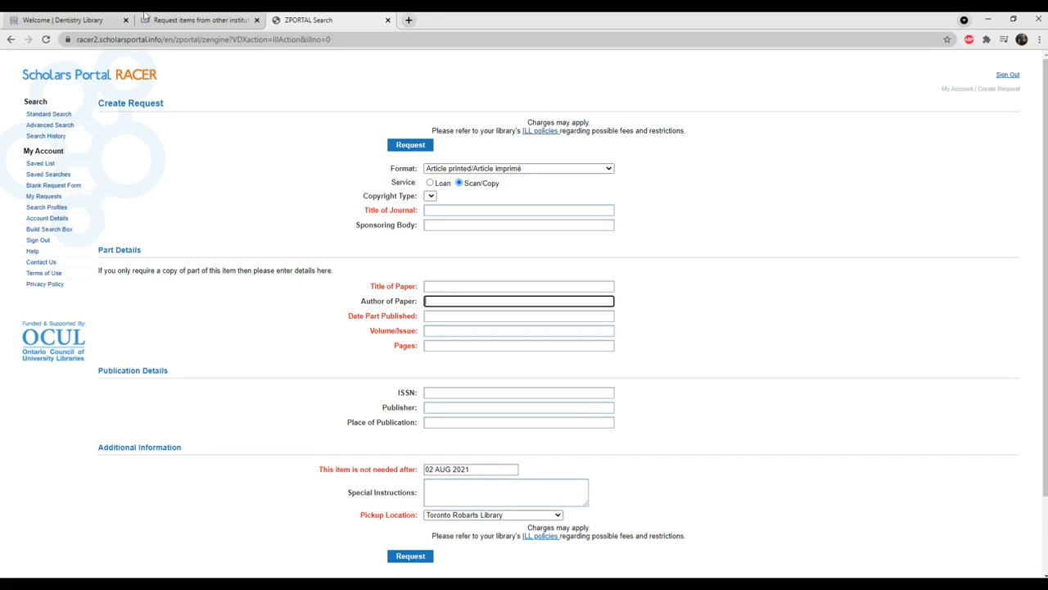
Review the available item formats for the request, leaving Article printed/Article imprimé selected.
left_click(462, 168)
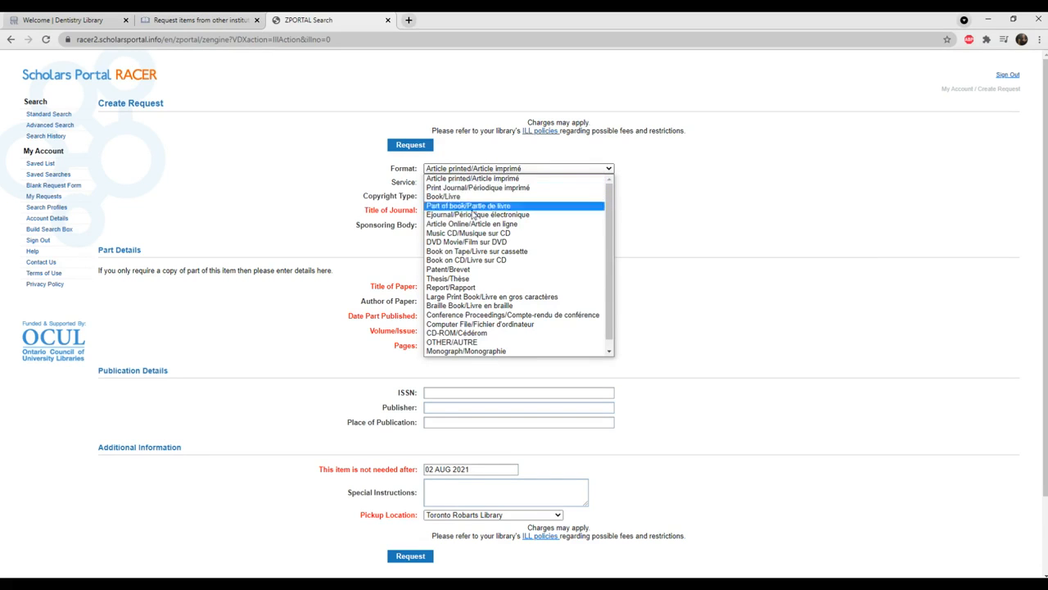
scroll(475, 295, "down", 1)
left_click(655, 267)
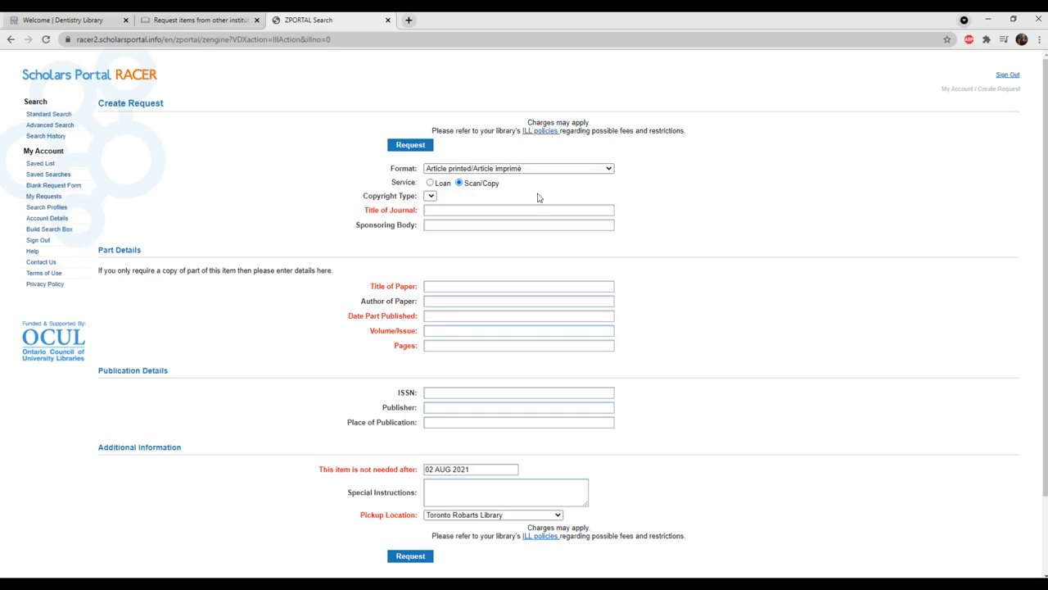
left_click(483, 170)
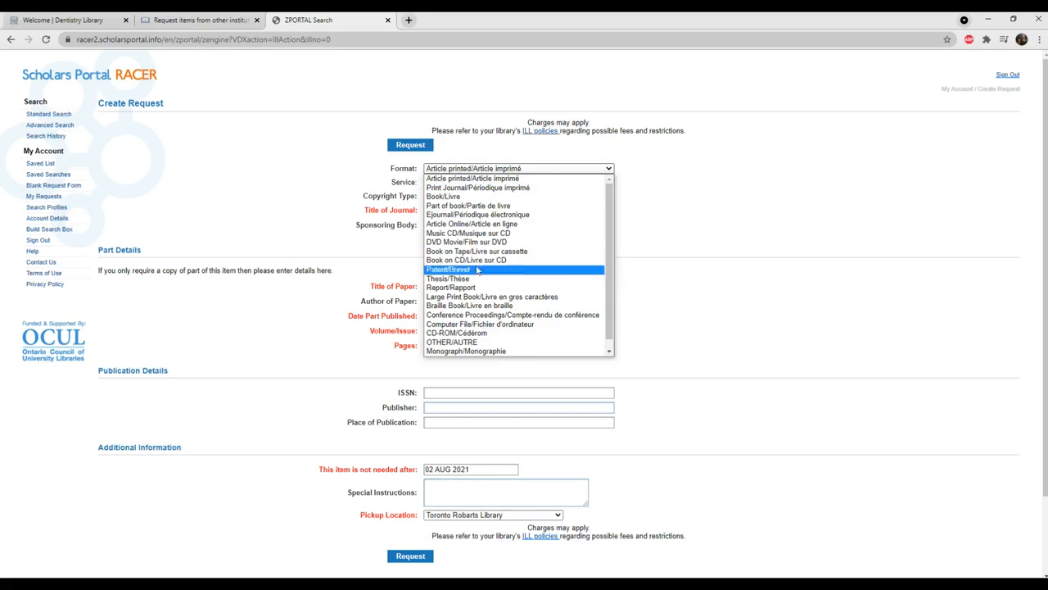
left_click(707, 219)
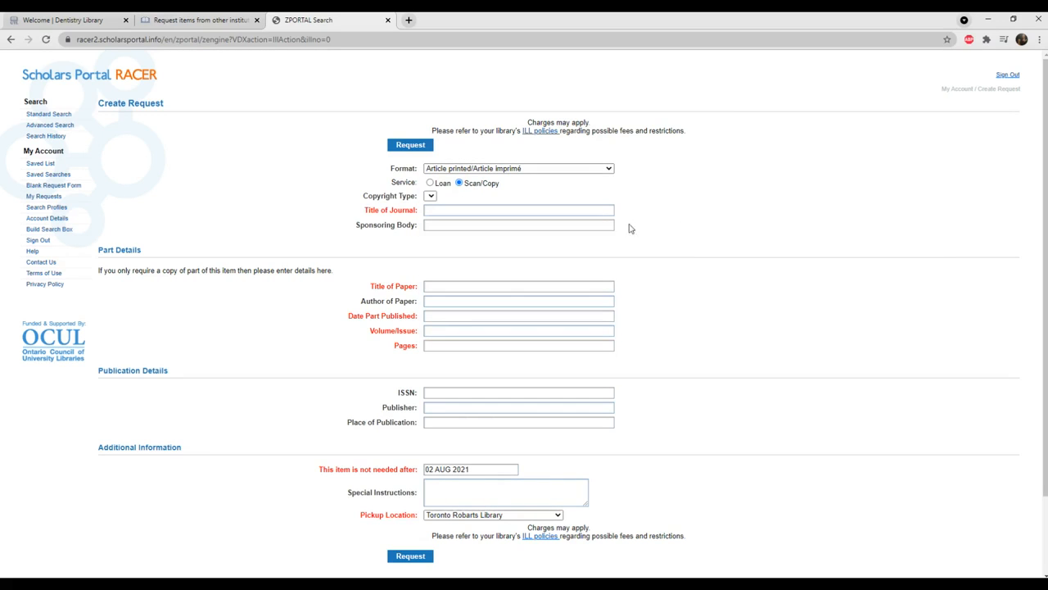
Load the PubMed record pubmed.ncbi.nlm.nih.gov/24858151 in the interlibrary loan page's tab and show its citation details.
left_click(178, 22)
left_click(190, 39)
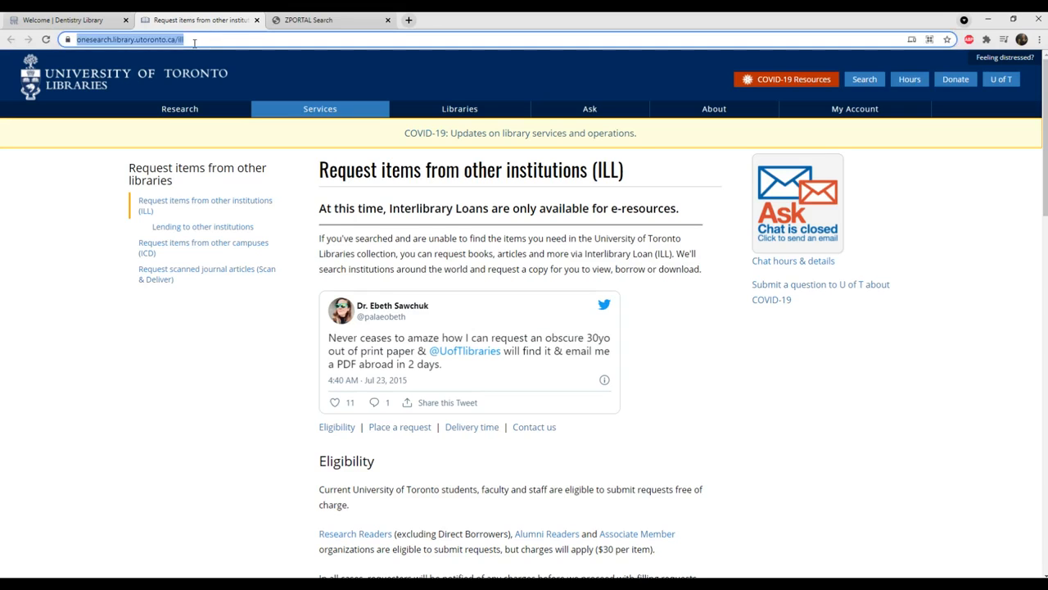
type("https://pubmed.ncbi.nlm.nih.gov/24858151/")
key("Return")
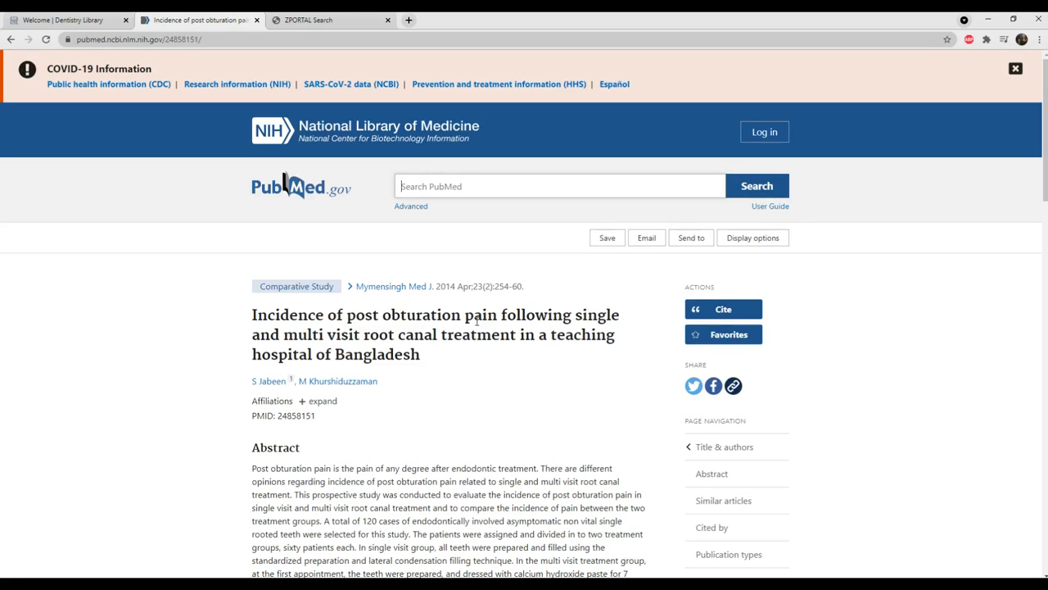
scroll(474, 322, "down", 1)
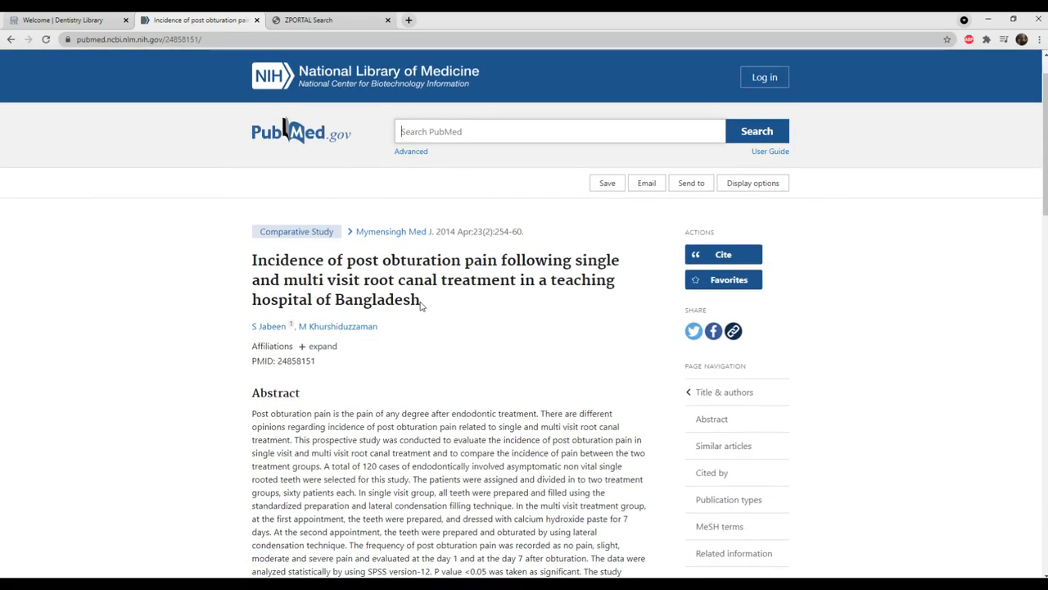
Look up the journal name in the PubMed record and enter Mymensingh Medical Journal as the request's Title of Journal.
left_click(321, 21)
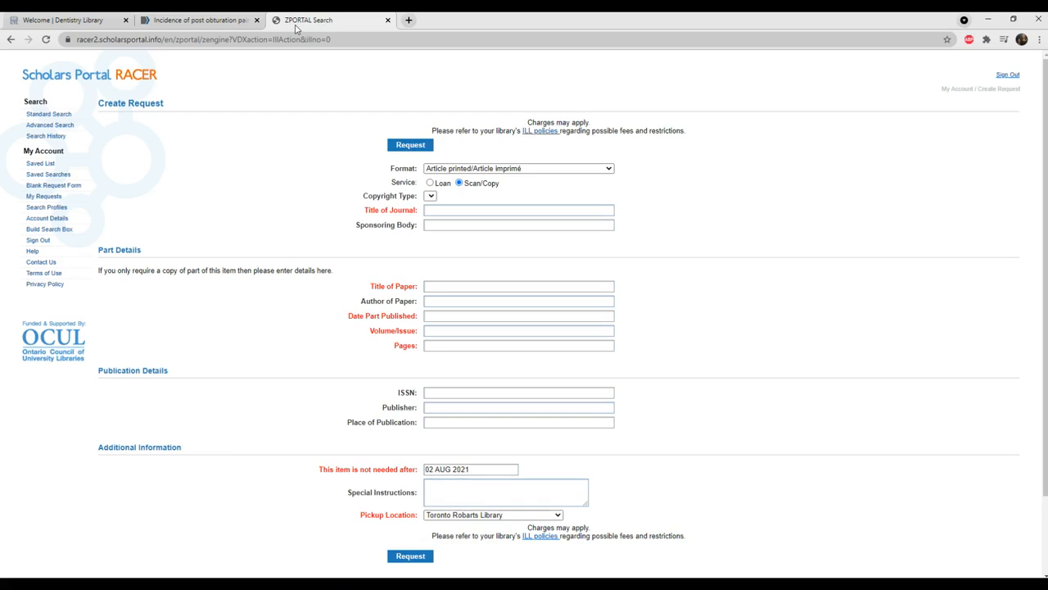
left_click(197, 20)
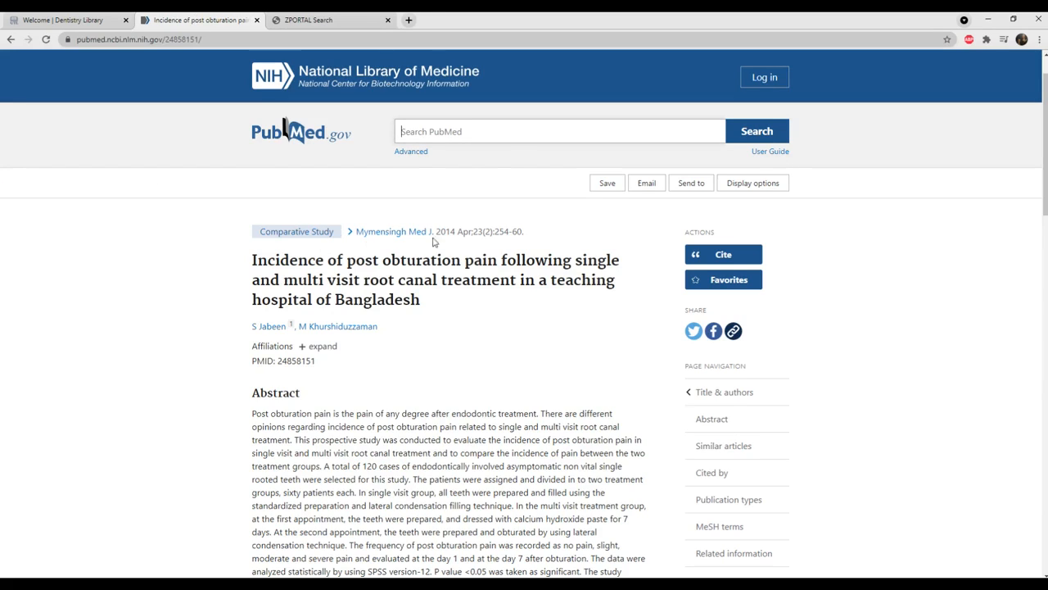
left_click(336, 21)
left_click(168, 19)
left_click(323, 23)
left_click(432, 210)
left_click(141, 21)
left_click_drag(431, 235, 358, 235)
key("ctrl+c")
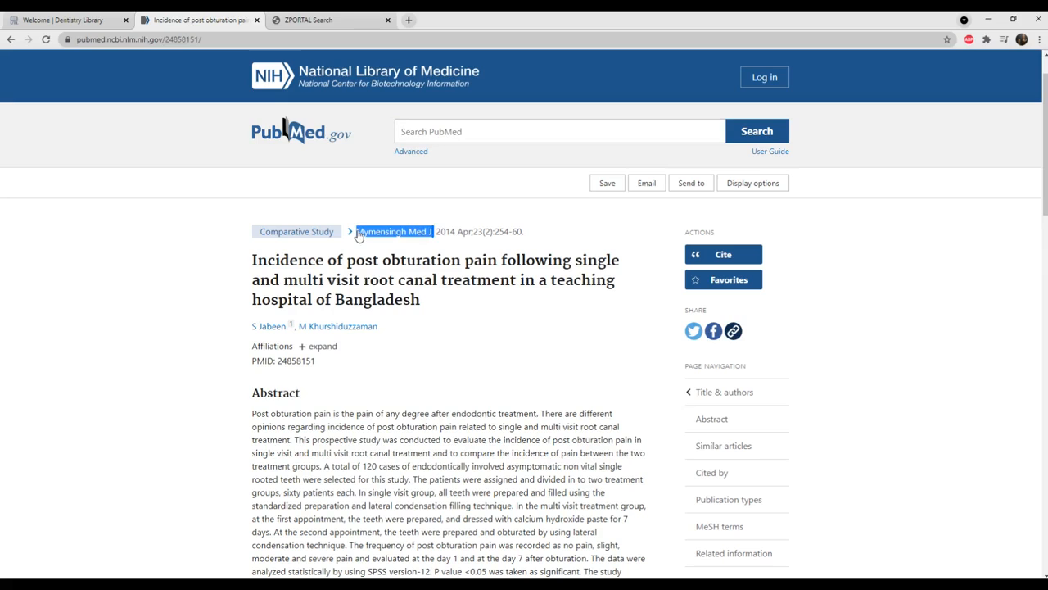
left_click(341, 22)
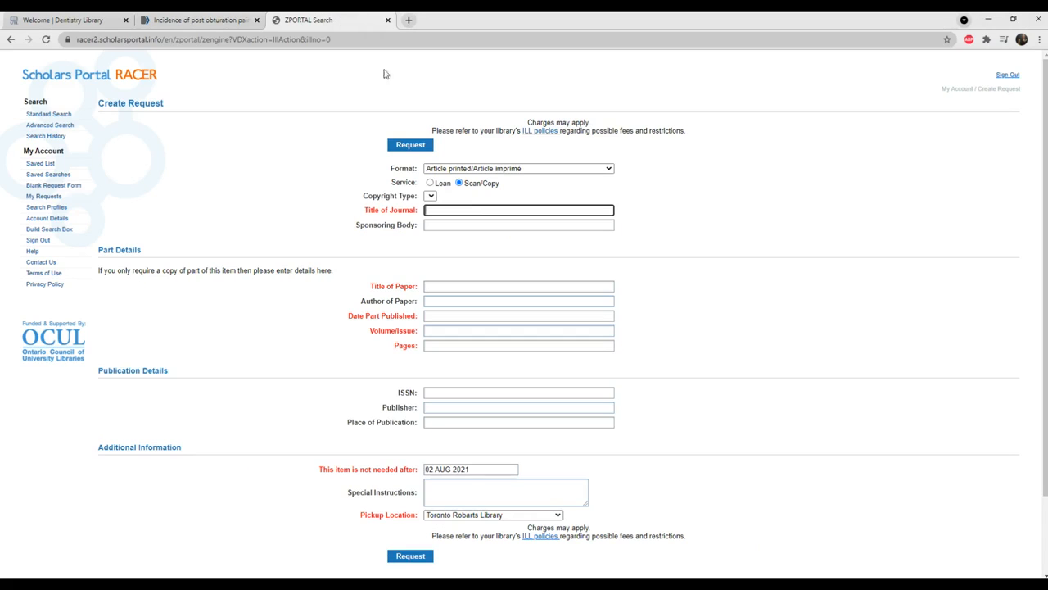
key("ctrl+v")
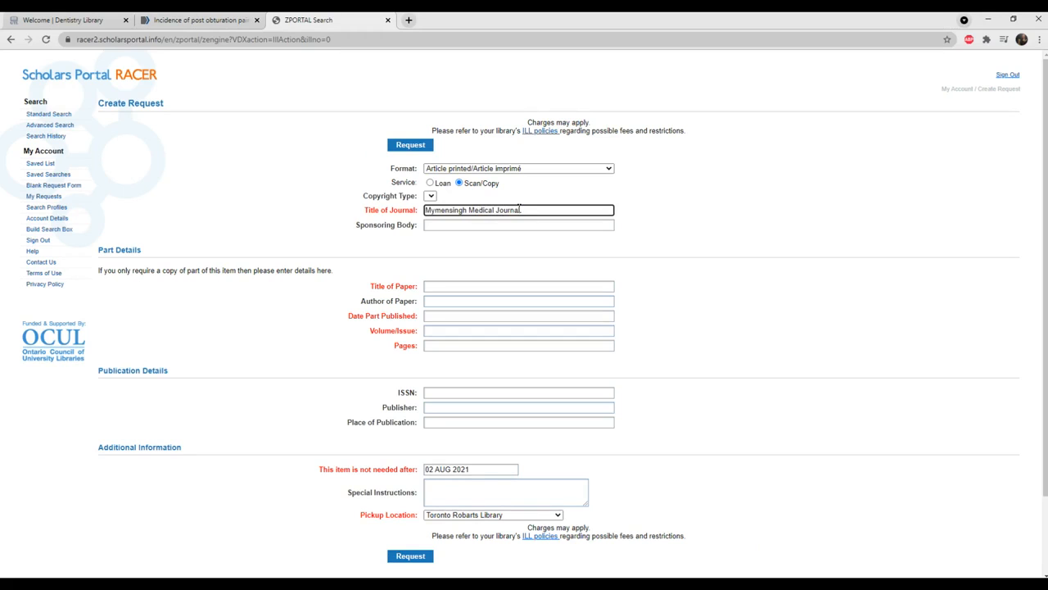
Copy the article's full title from the PubMed record into the request's Title of Paper.
left_click(211, 17)
left_click(195, 23)
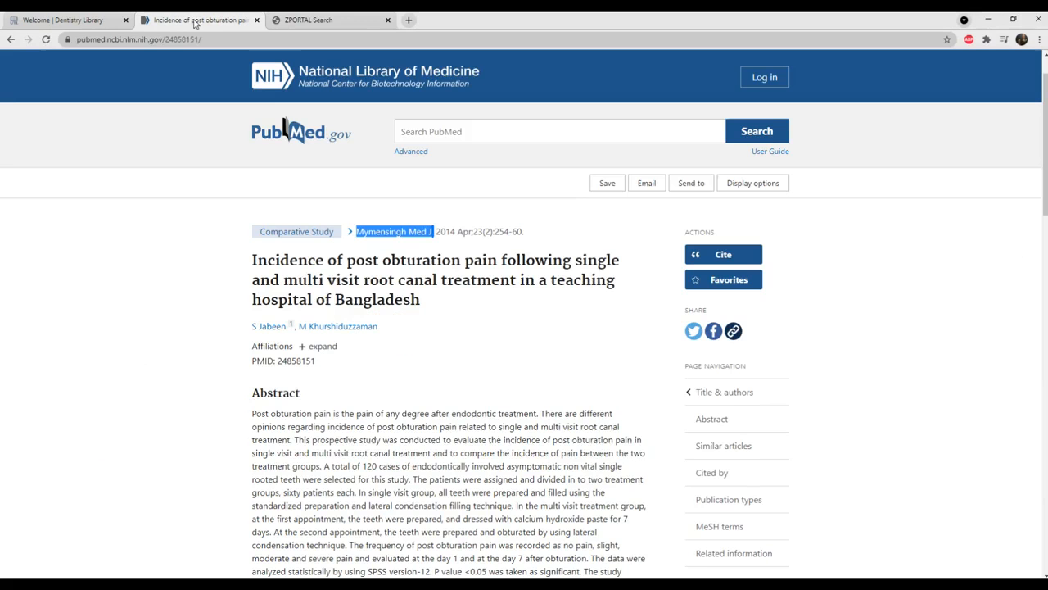
triple_click(284, 272)
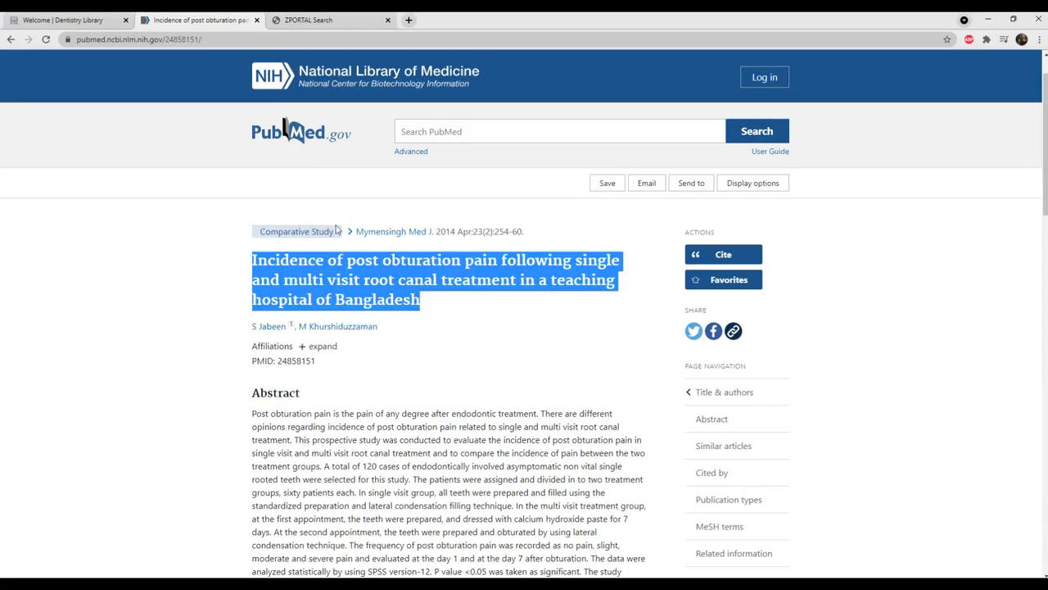
left_click(318, 21)
left_click(434, 287)
key("ctrl+v")
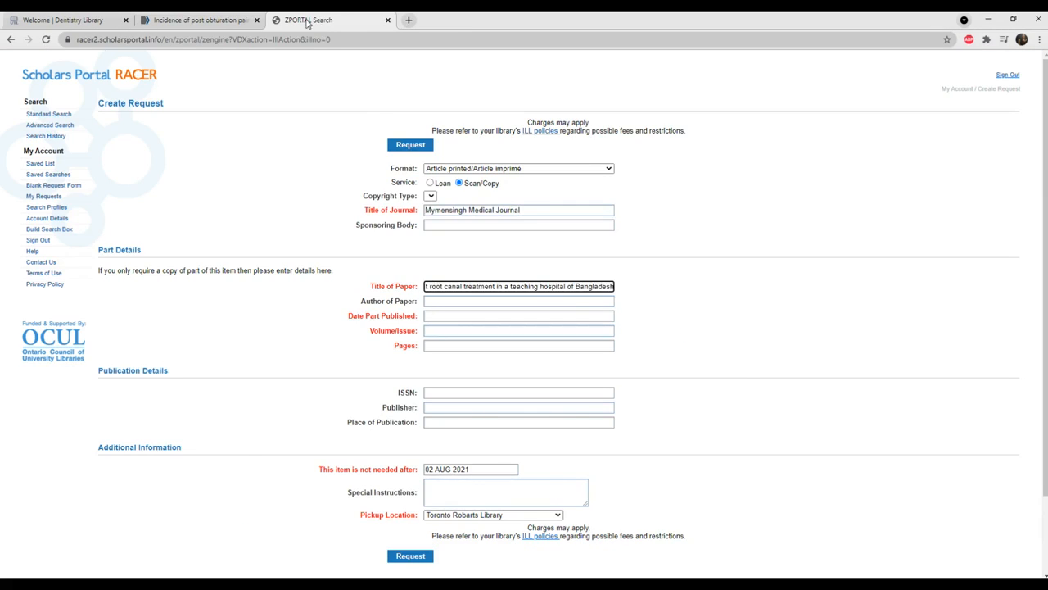
Copy both authors' names from the PubMed record into Author of Paper and remove the stray affiliation number.
left_click(232, 18)
left_click_drag(390, 328, 250, 327)
key("ctrl+c")
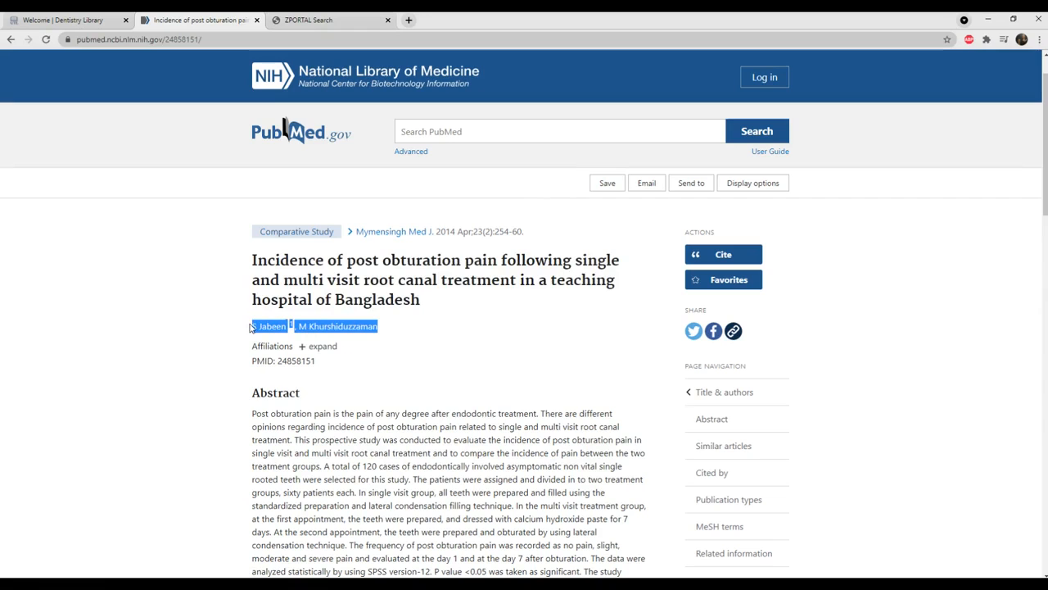
left_click(315, 20)
left_click(456, 301)
key("ctrl+v")
left_click(460, 301)
key("BackSpace")
key("BackSpace")
Check the publication date in the PubMed record and set Date Part Published to April 2014.
left_click(209, 20)
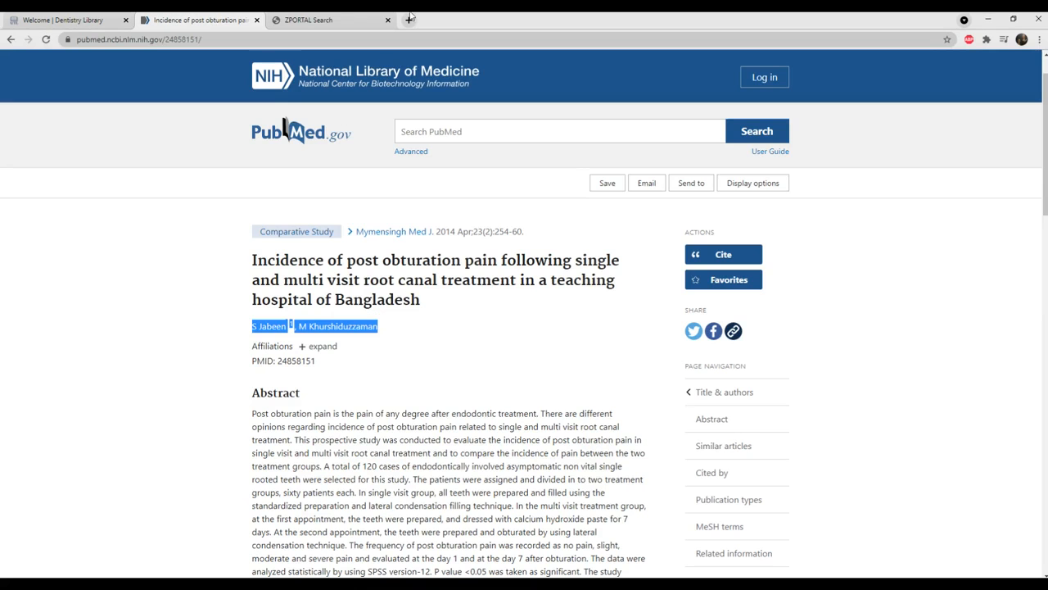
left_click_drag(459, 231, 435, 232)
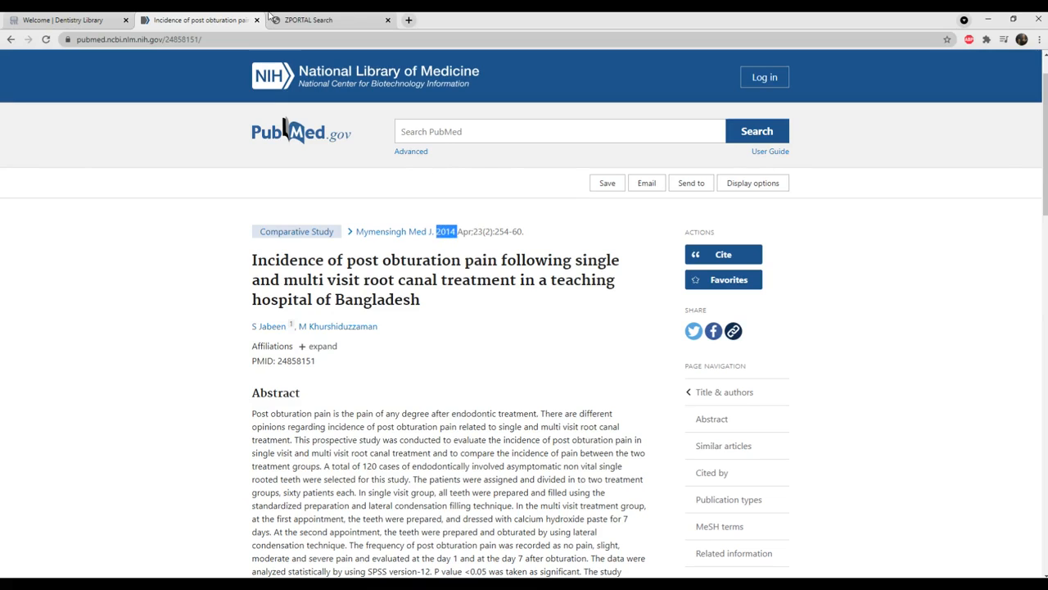
left_click(271, 18)
left_click(443, 321)
type("April 2014")
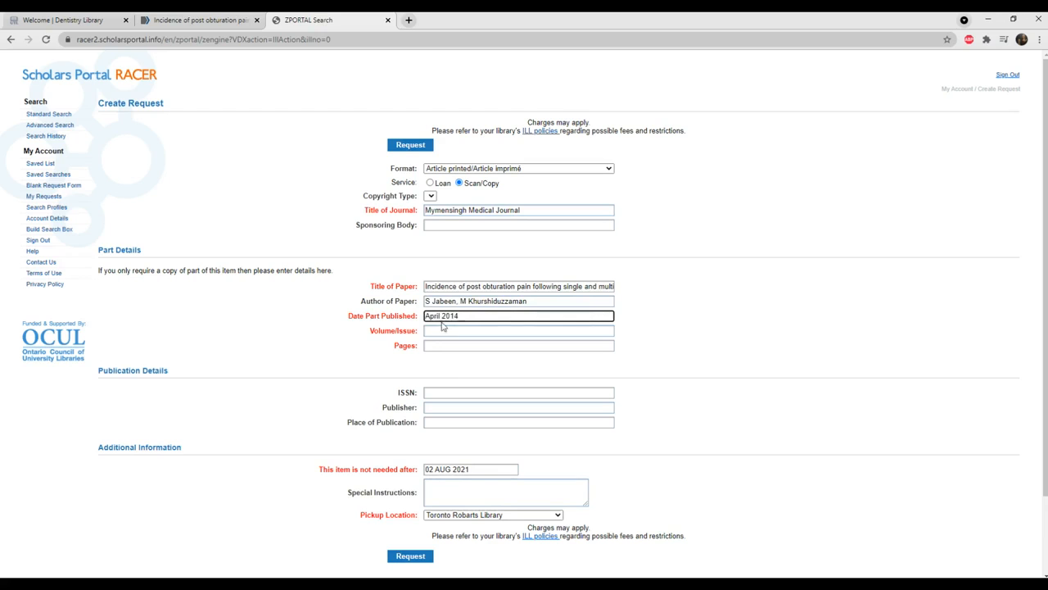
Look up the volume and issue numbers in the PubMed record and set the request's Volume/Issue to 23/2.
left_click(201, 20)
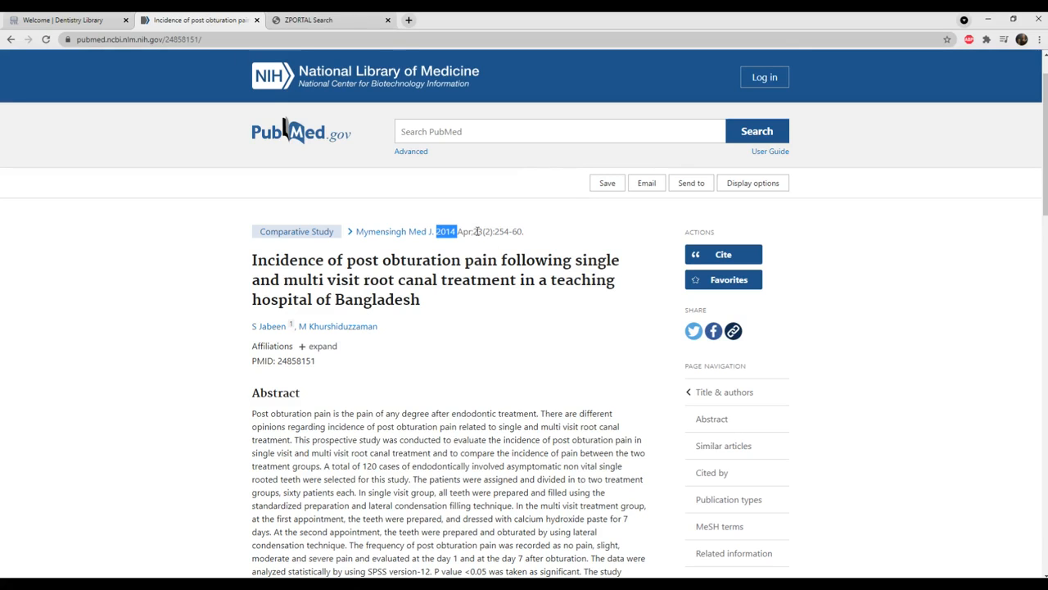
left_click_drag(474, 232, 492, 231)
left_click(309, 20)
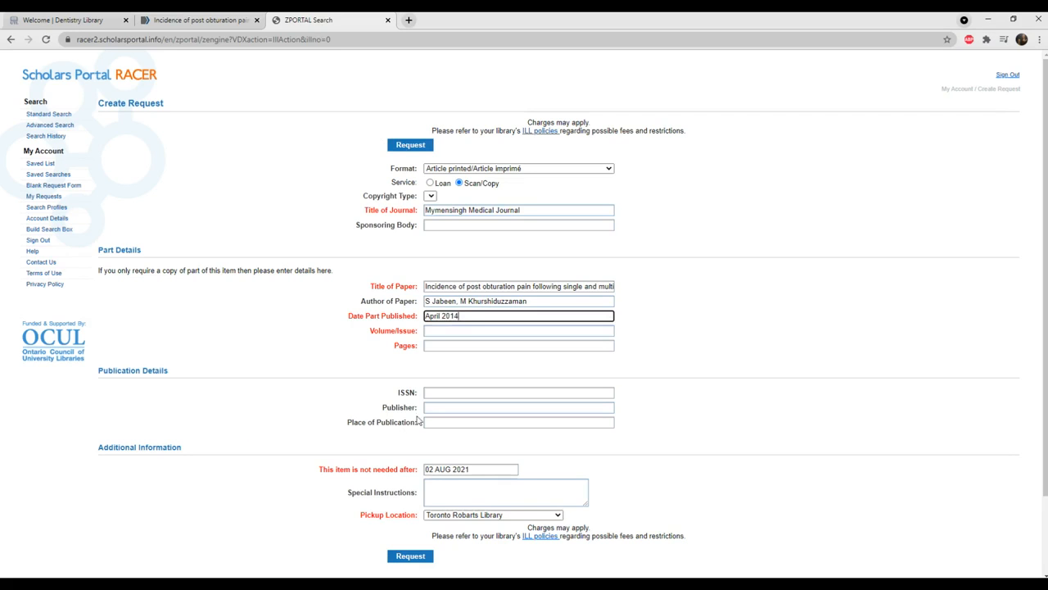
left_click(442, 331)
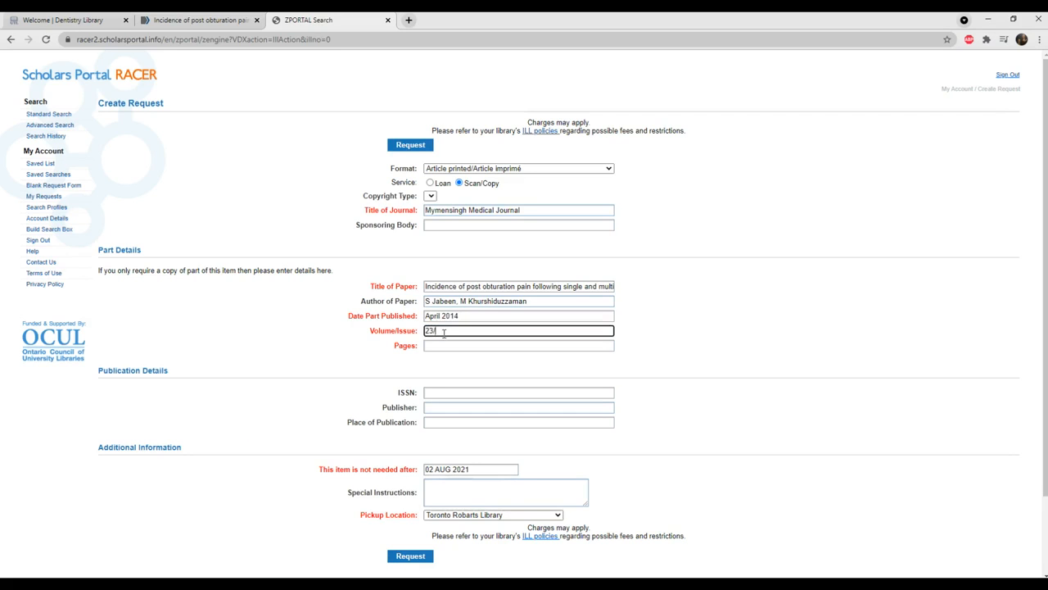
type("23/2")
Copy the page range 254-60 from the PubMed record into the request's Pages field.
left_click(201, 20)
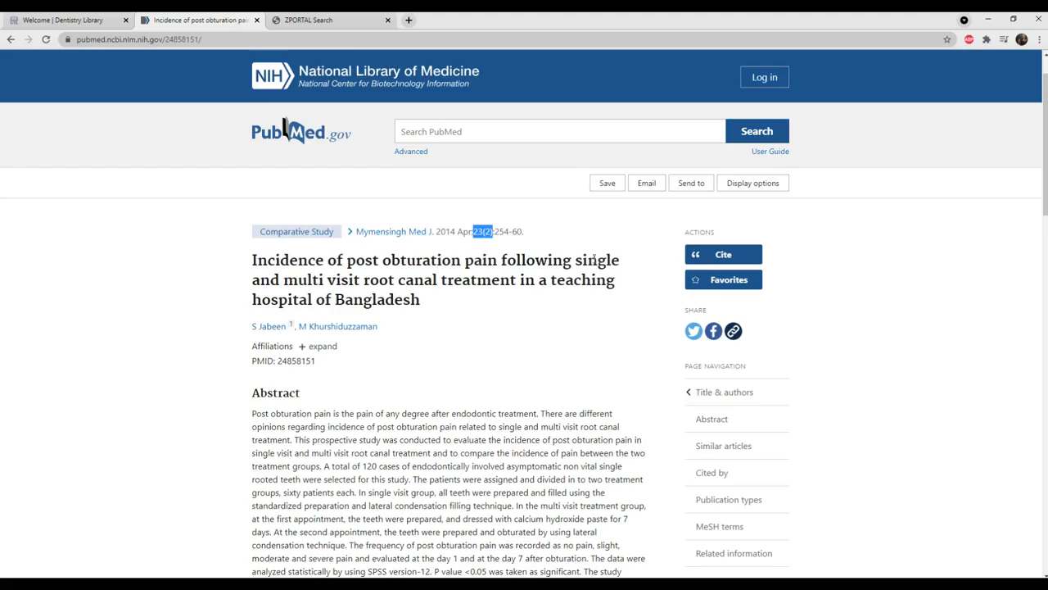
scroll(492, 180, "down", 1)
left_click_drag(494, 178, 522, 178)
right_click(520, 178)
left_click(536, 188)
left_click(312, 22)
left_click(450, 348)
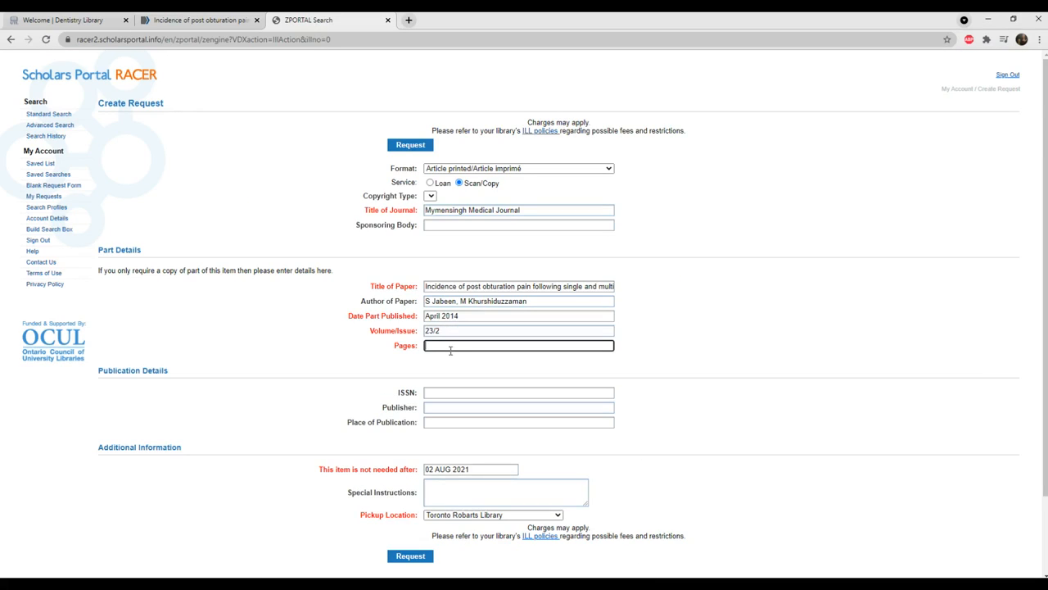
key("ctrl+v")
scroll(520, 369, "down", 2)
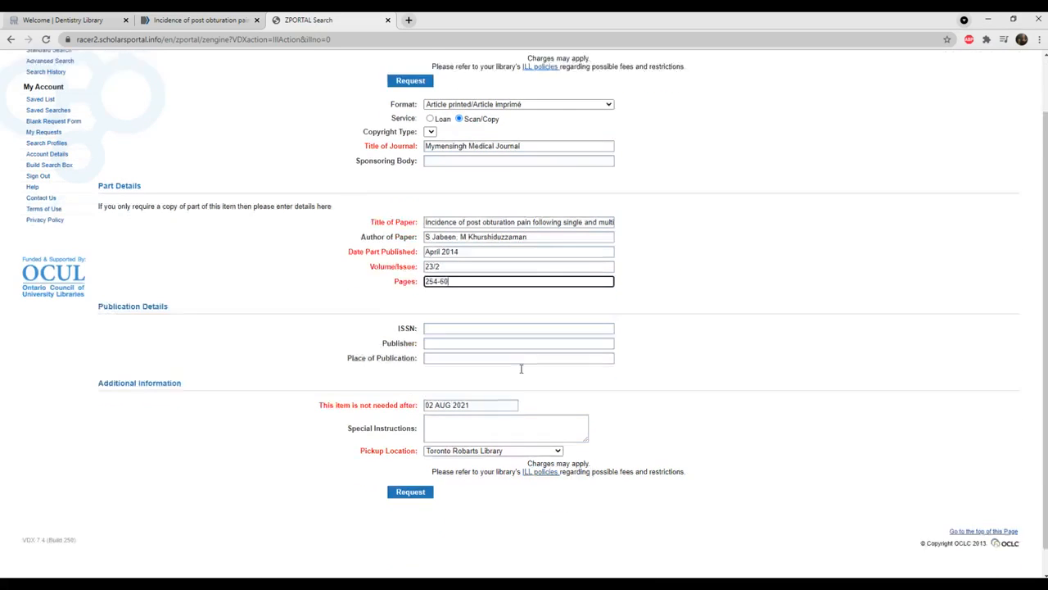
left_click(531, 41)
left_click_drag(319, 376, 415, 379)
left_click(399, 400)
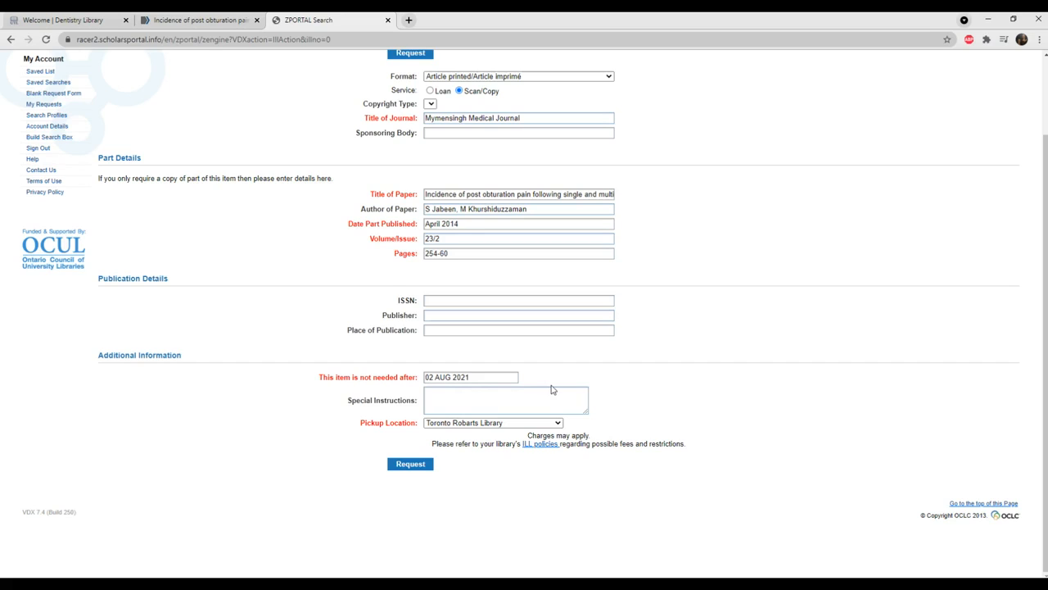
Enter "I am not willing to pay any charges for this request." as the request's Special Instructions.
left_click(464, 401)
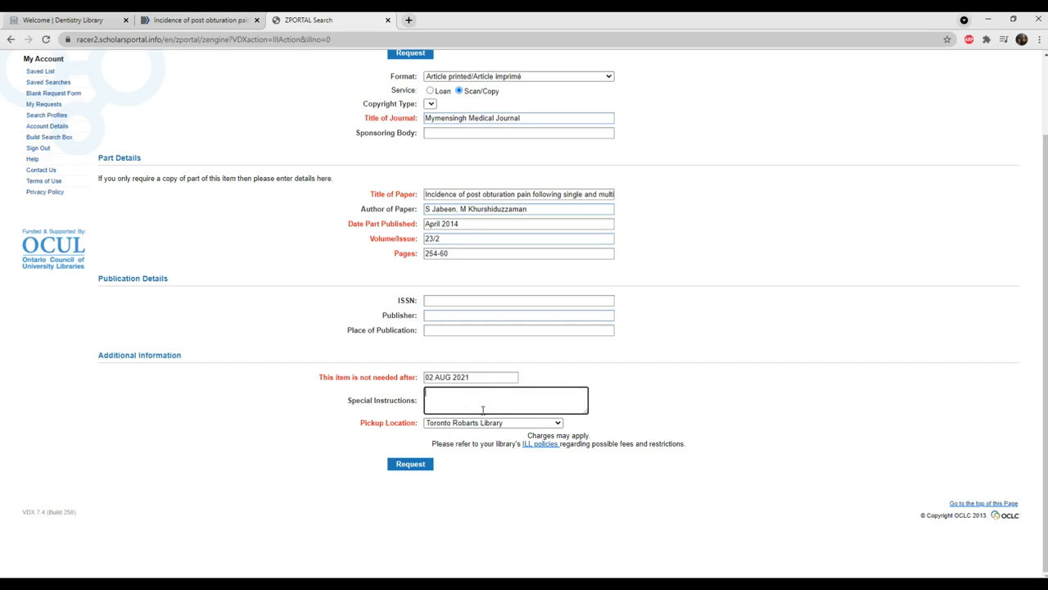
type("I am not willing to pay any charges for this requs")
key("BackSpace")
type("est.")
Replace the Special Instructions text with "I'd be willing to pay $10 at maximum for this request.".
left_click_drag(488, 402, 413, 395)
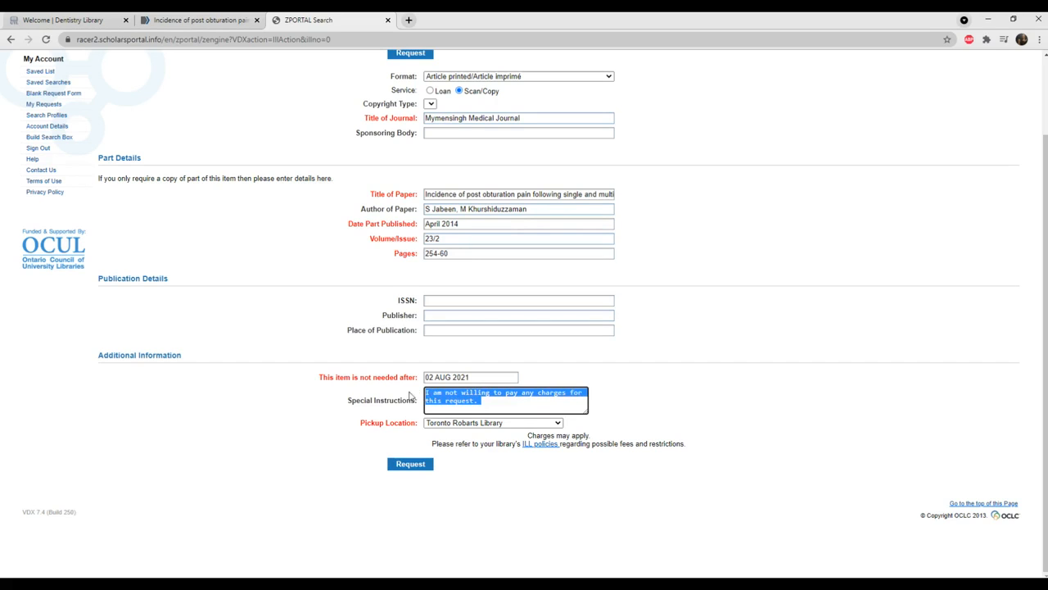
key("BackSpace")
type("I'd be wil")
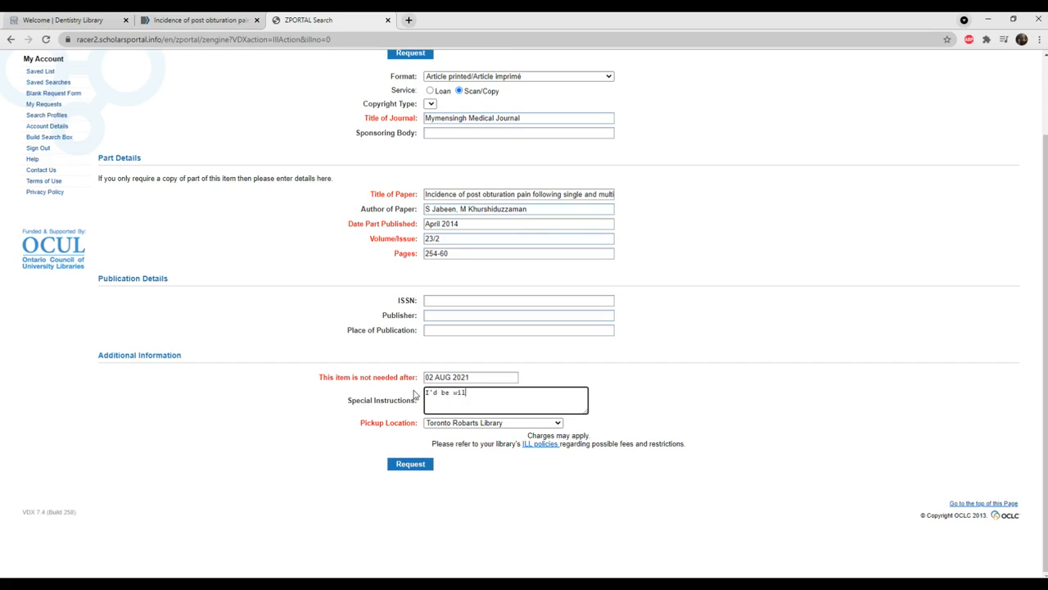
type("ling to pay $10 at max")
type("imum for this r")
type("equest.")
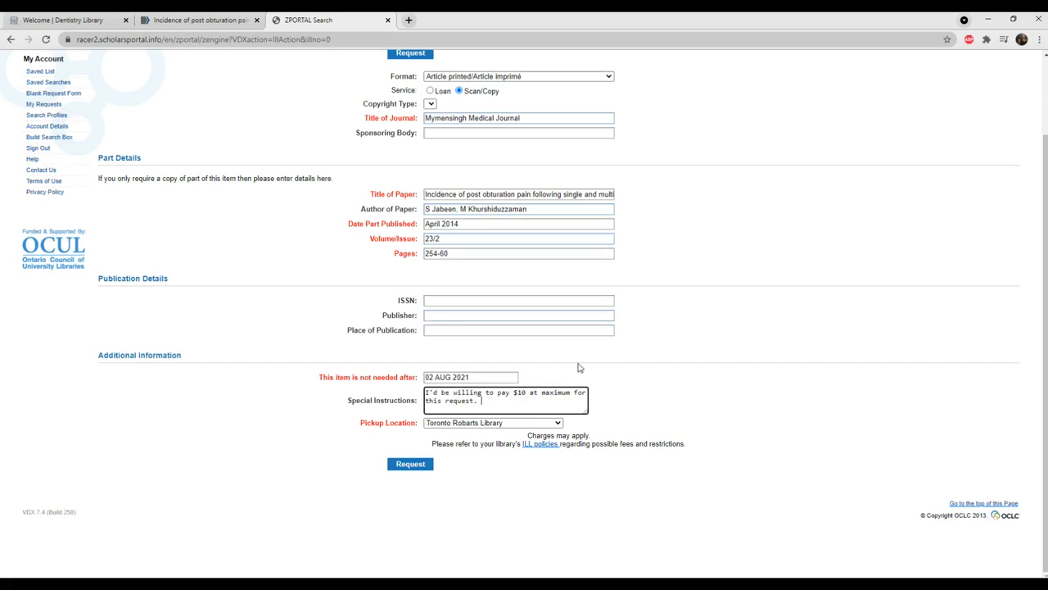
Check which libraries are offered as the request's Pickup Location.
left_click(525, 426)
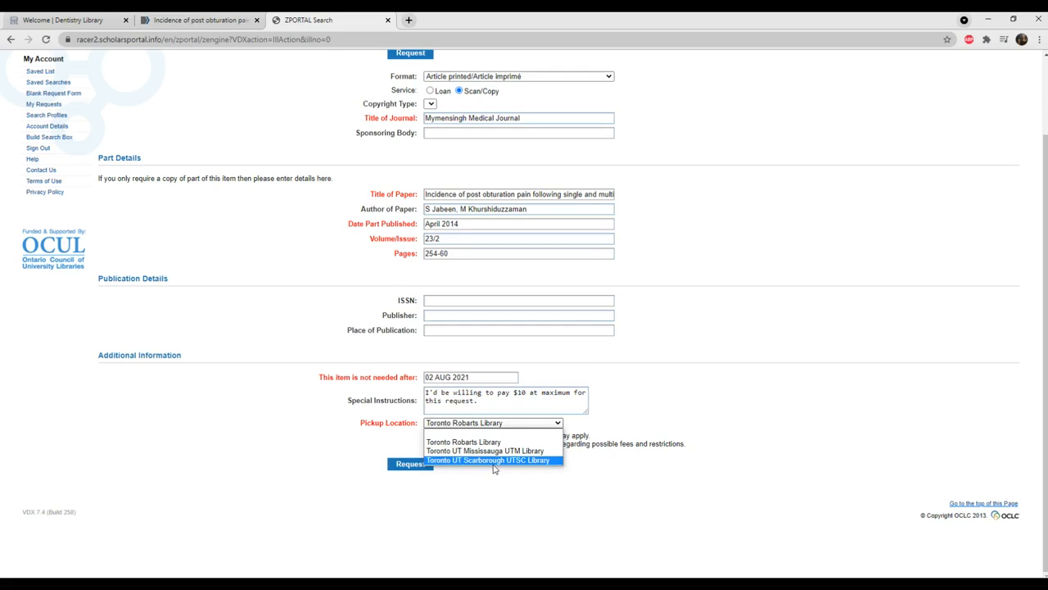
left_click(736, 433)
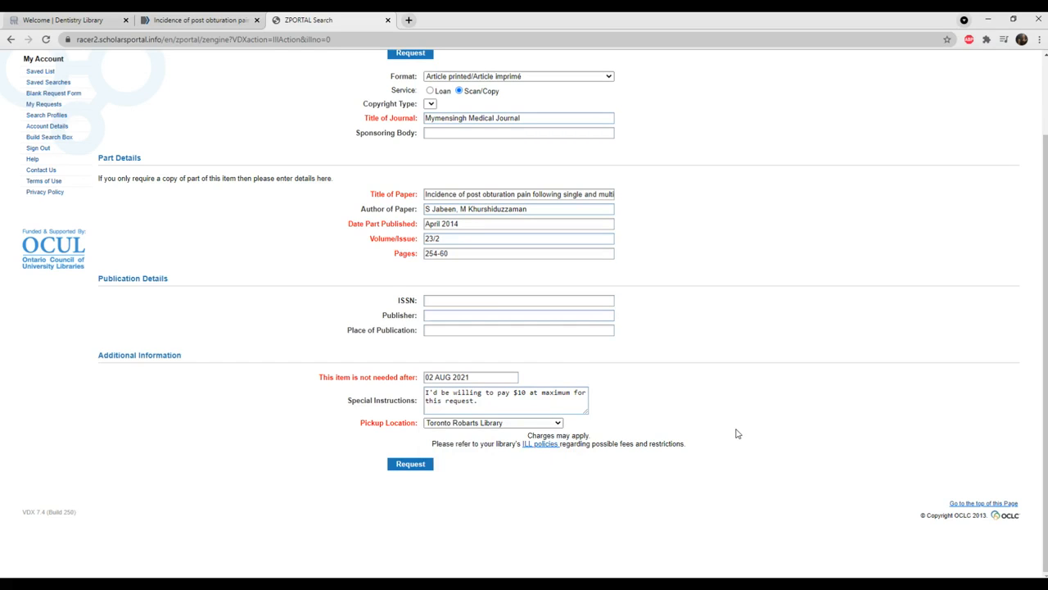